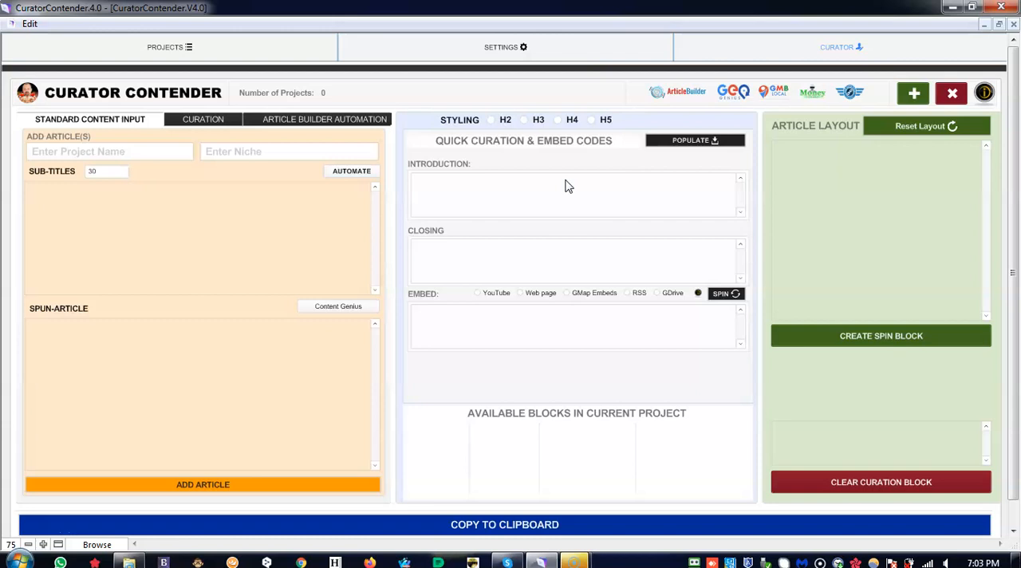
- Create a new project with market level keywords adssadas, ASasA and ADASDSAD, and populate its global paragraph fields
left_click(913, 95)
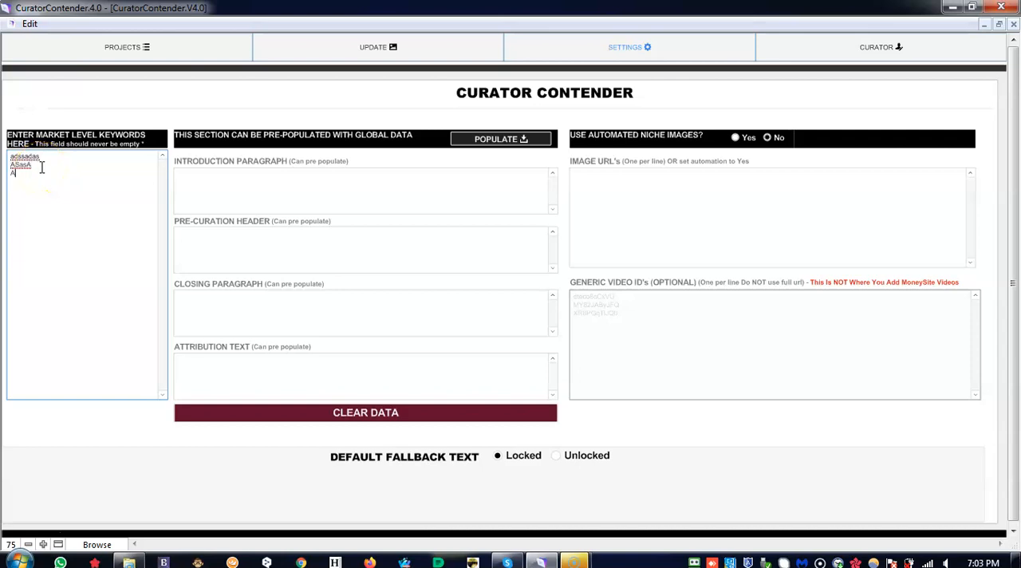
left_click(494, 140)
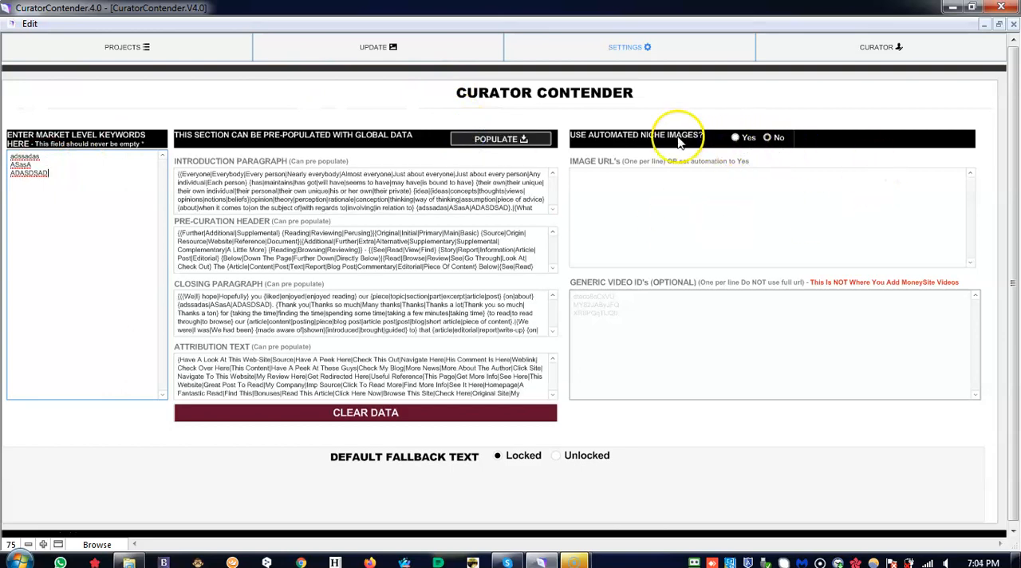
- Enable automated niche images for the Affiliate Marketing niche and enter the generic video IDs sdasdasf, DASDASD and ASDSDD
left_click(736, 139)
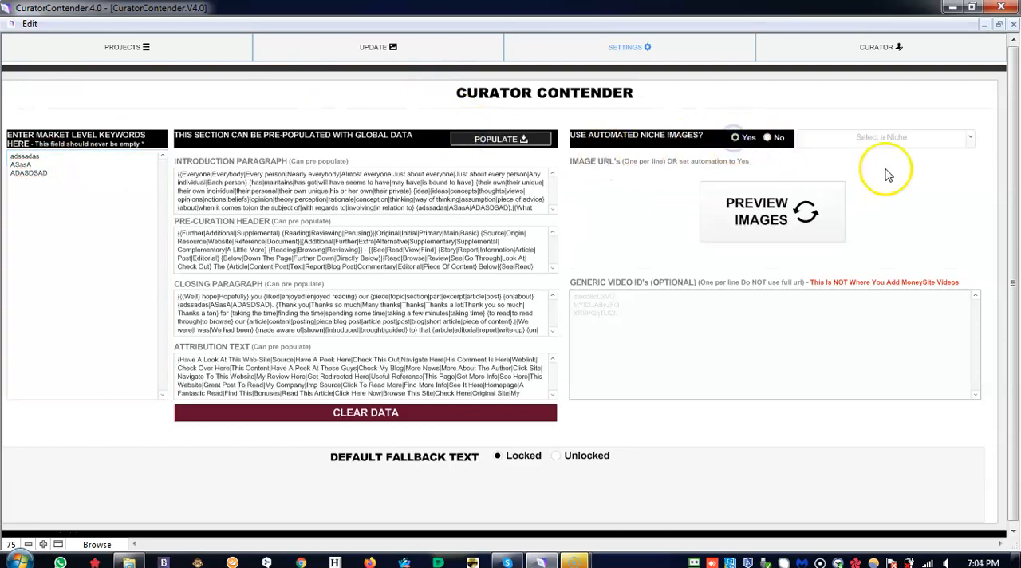
left_click(970, 138)
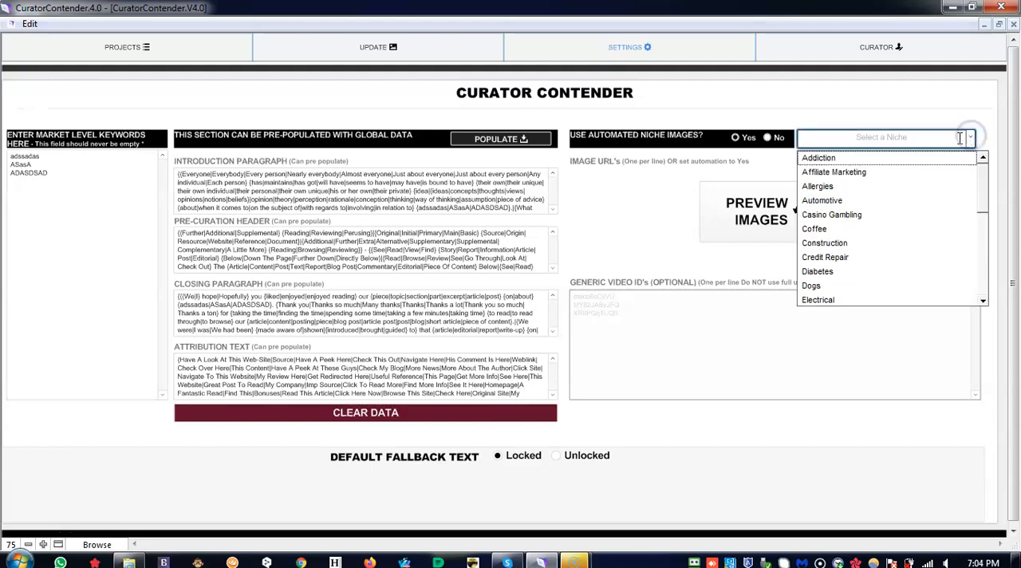
left_click(861, 172)
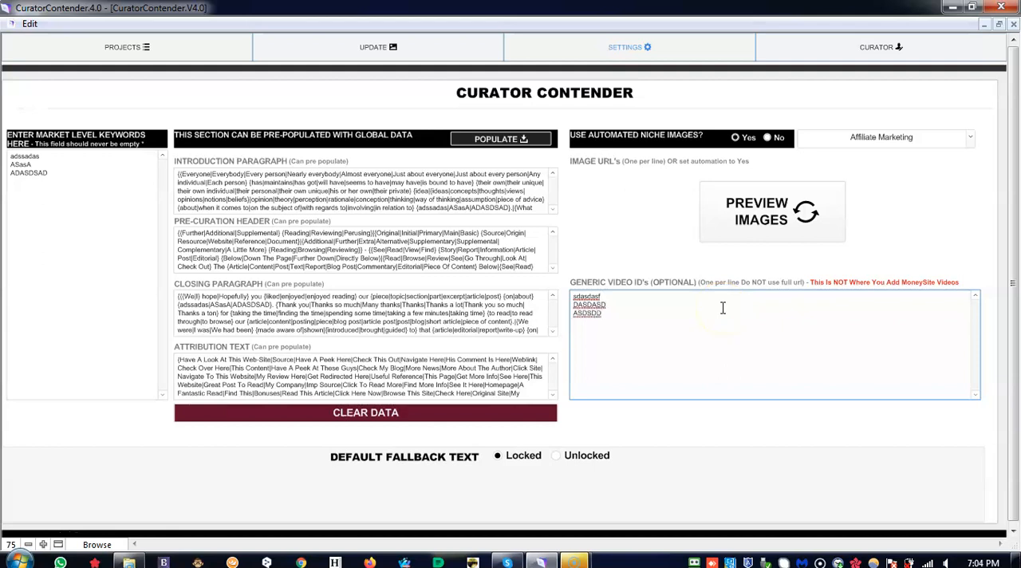
left_click(630, 233)
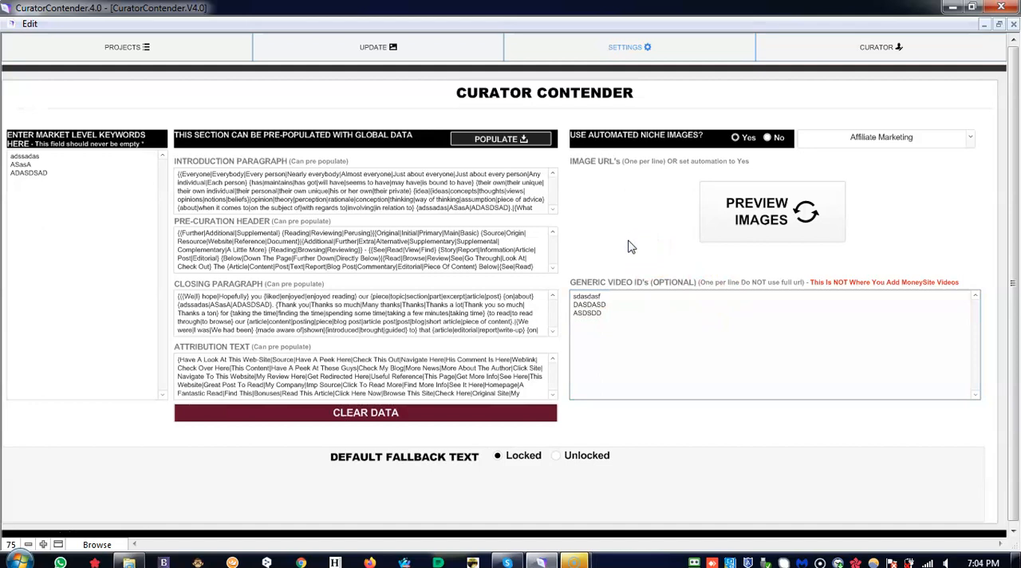
- Return to the curator's curation section and populate the project's introduction and closing text
left_click(870, 47)
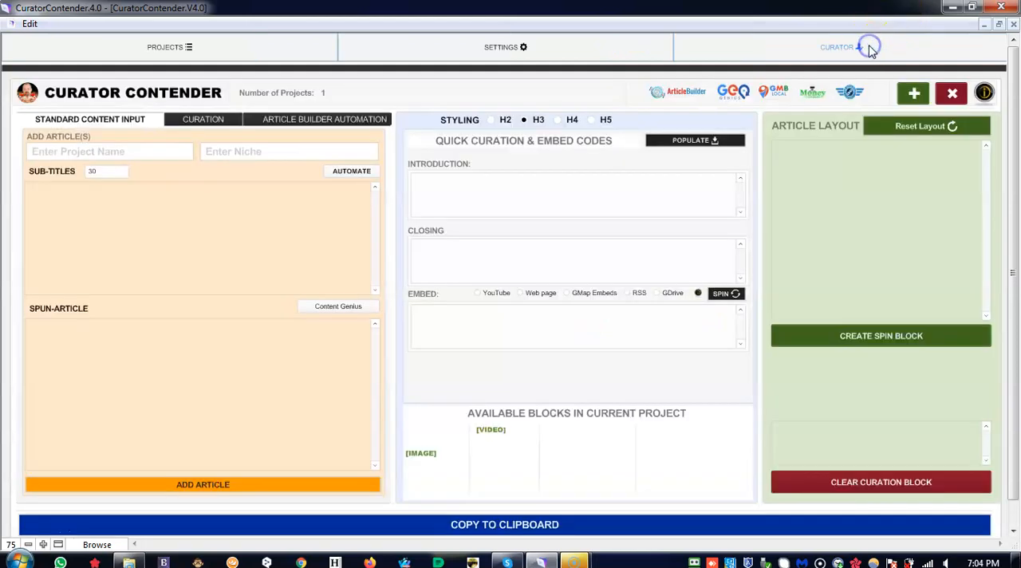
left_click(191, 126)
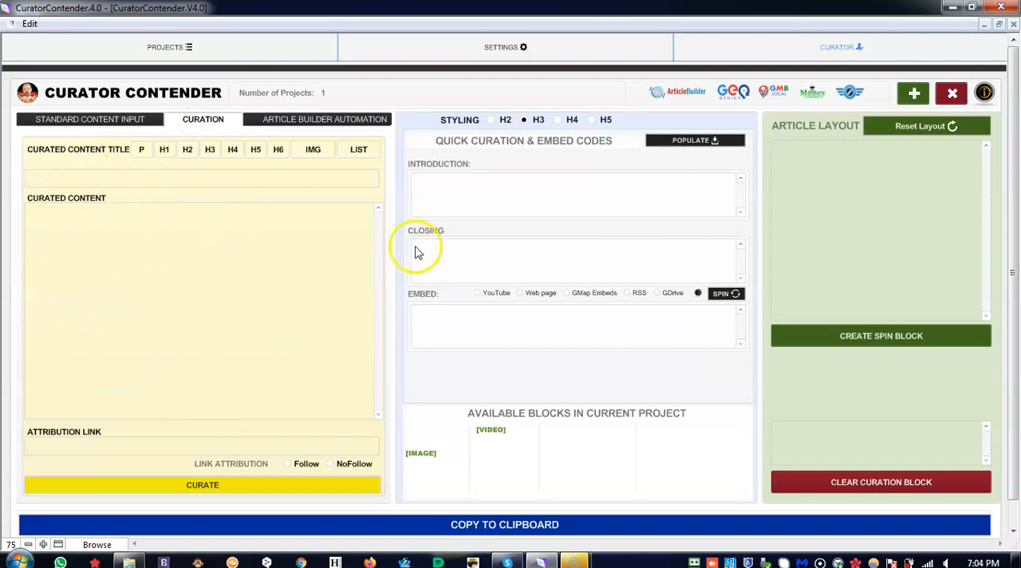
left_click(691, 145)
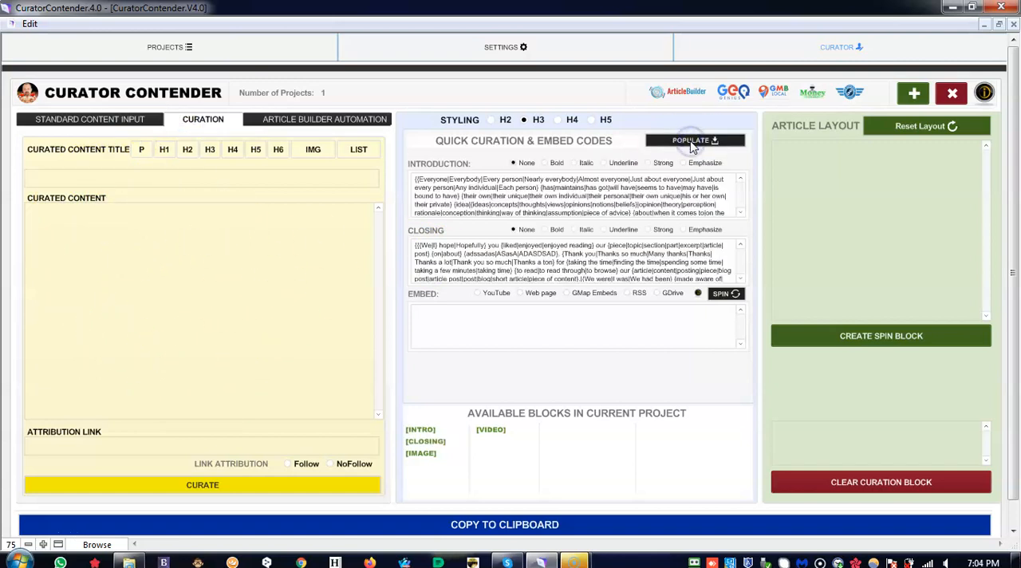
- Log in to Article Builder and fetch a 300-word muscle building article with spinning set to 2
left_click(293, 124)
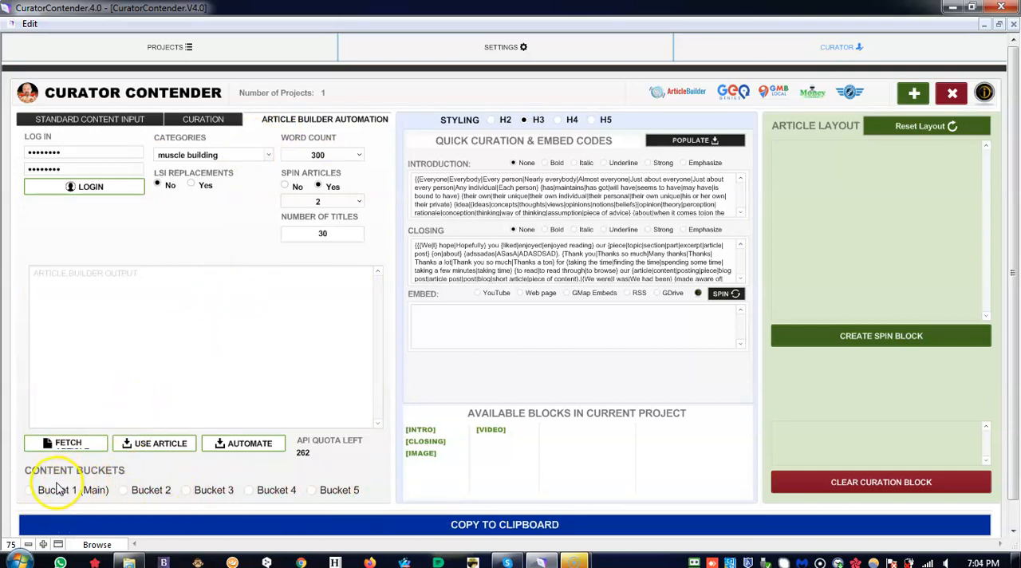
left_click(95, 188)
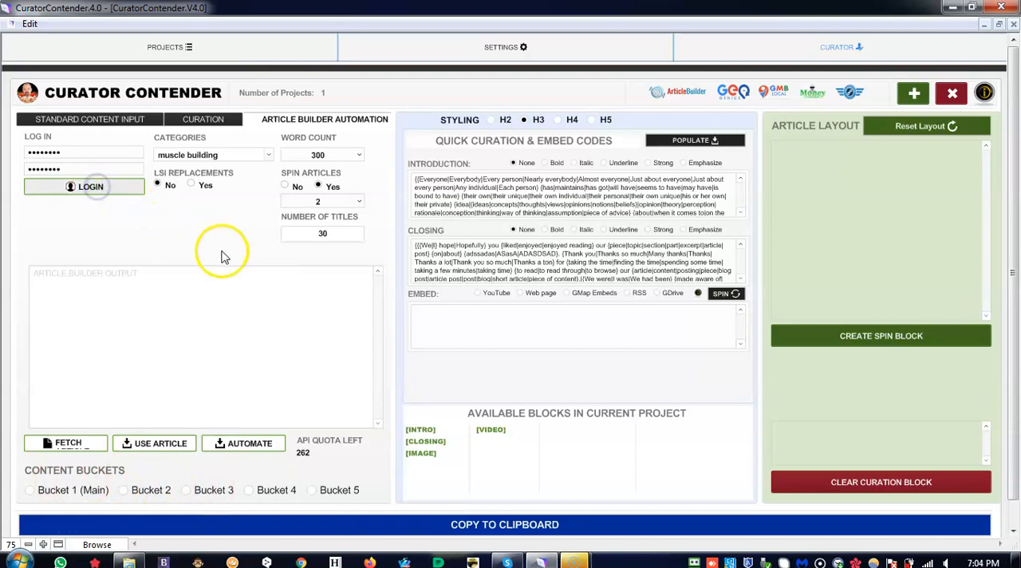
left_click(317, 202)
left_click(264, 206)
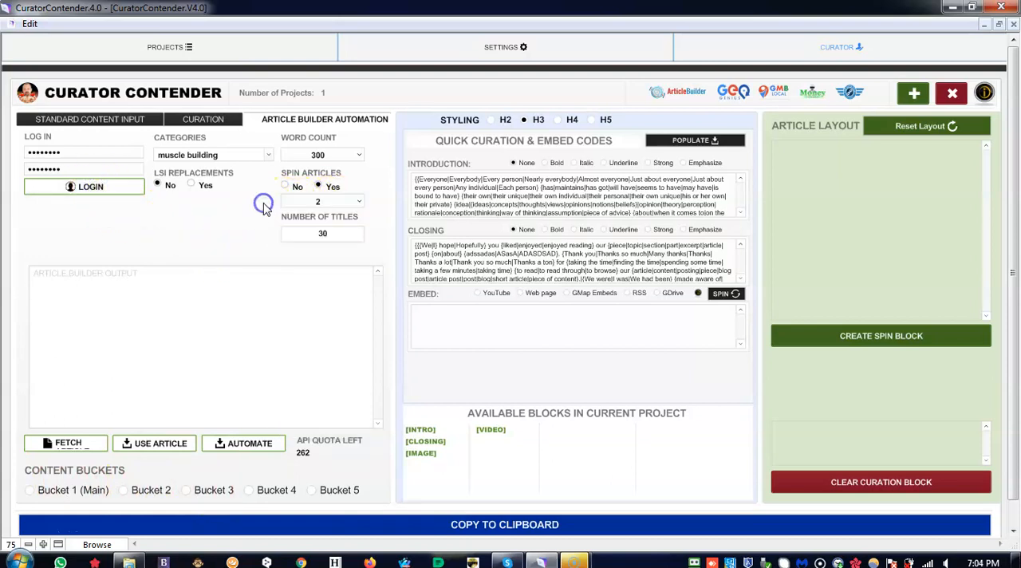
left_click(341, 201)
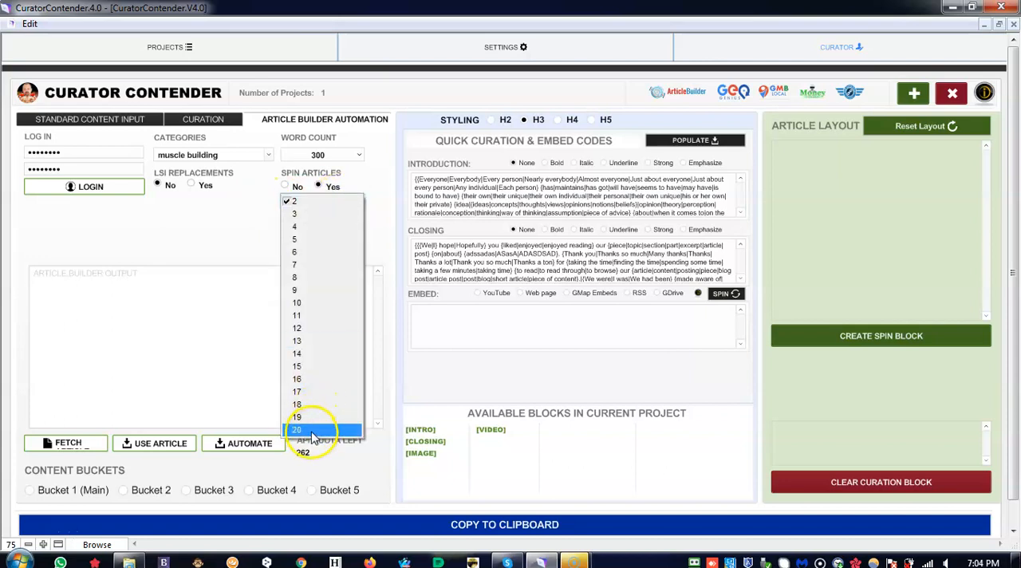
left_click(290, 201)
left_click(231, 219)
left_click(68, 442)
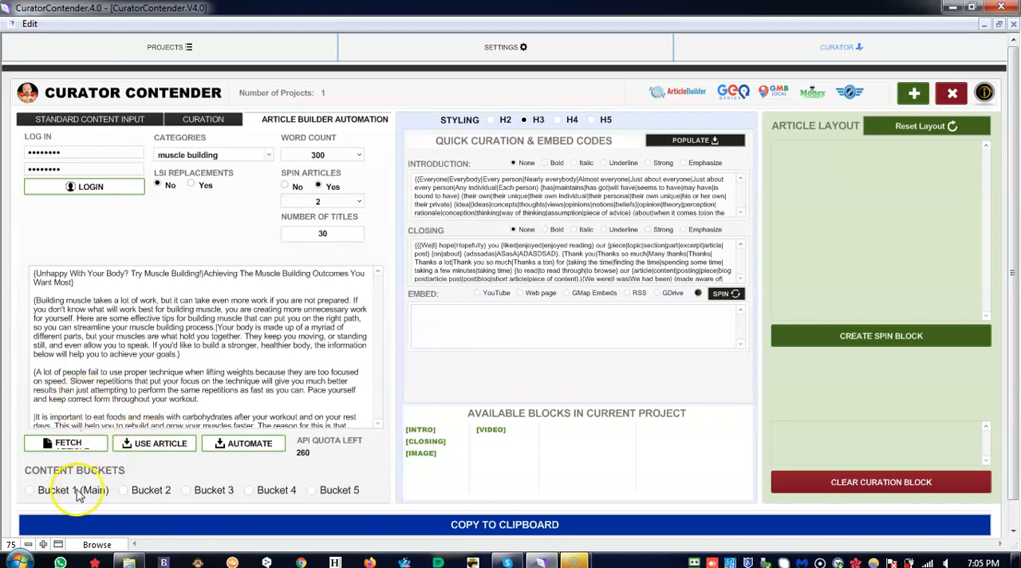
- Assign the fetched muscle building article to Bucket 1 (Main) and use it in the project
left_click(141, 445)
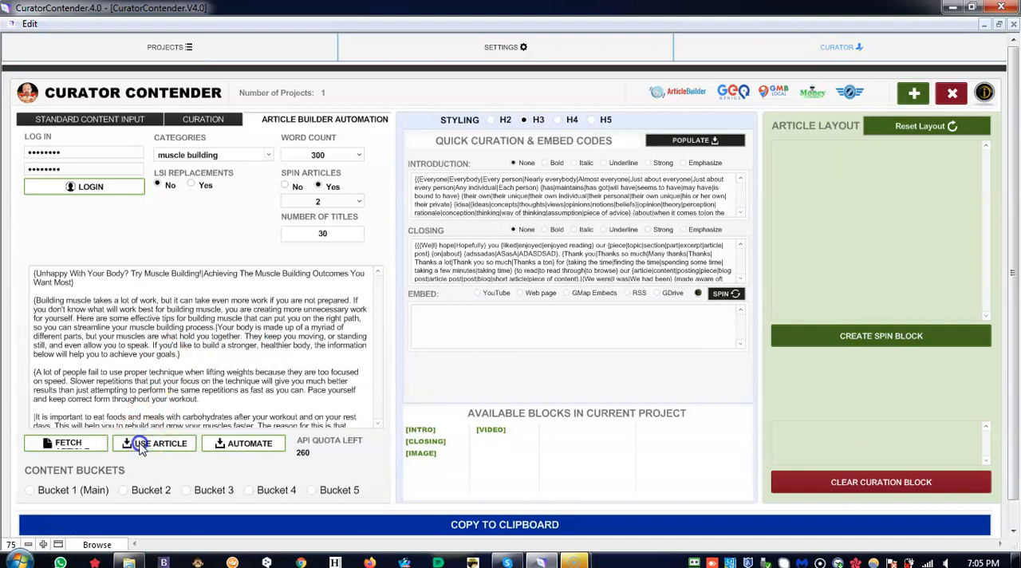
left_click(141, 448)
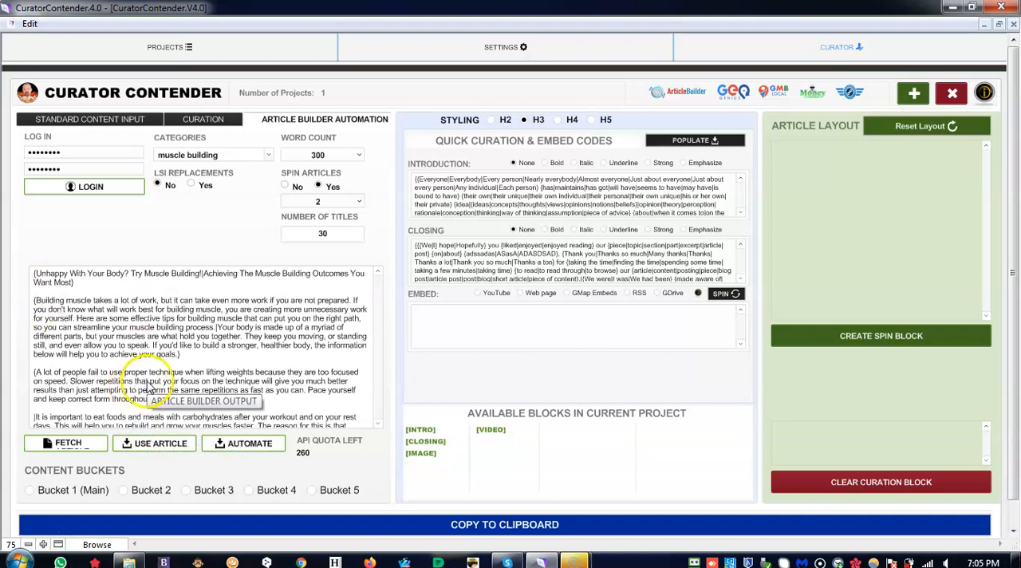
left_click(31, 492)
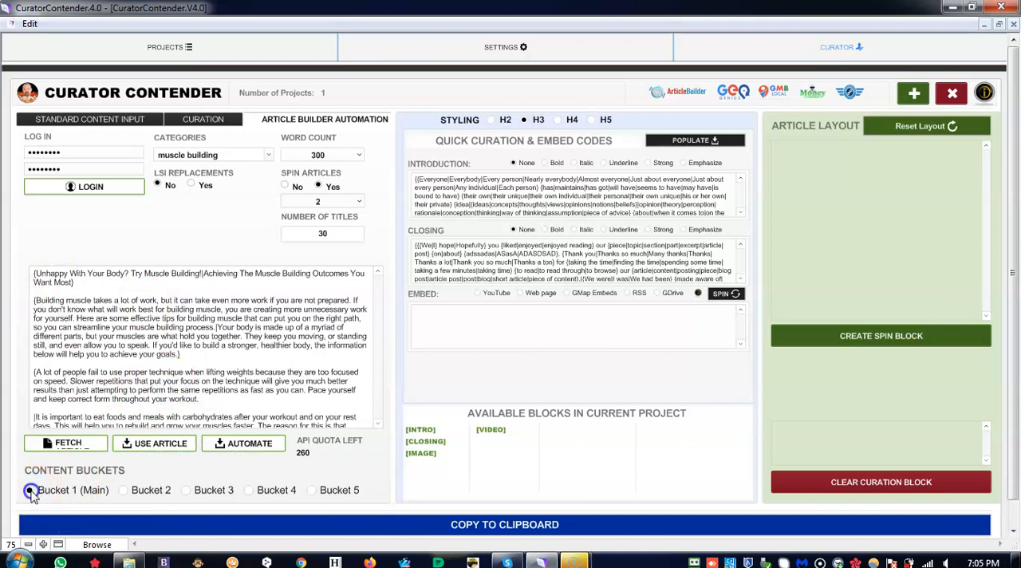
left_click(156, 449)
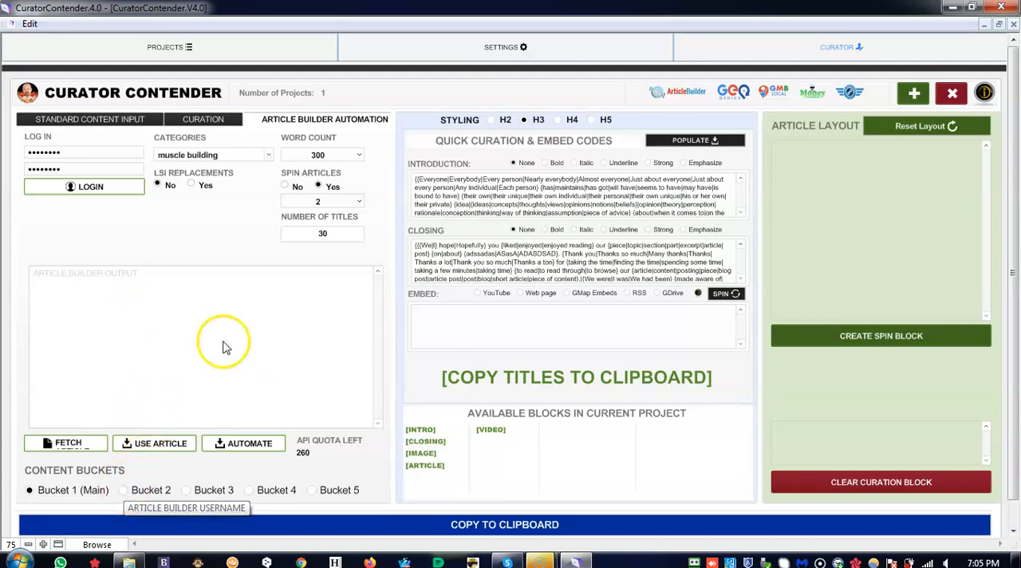
- Fetch a weight loss article from Article Builder and use it in Bucket 2
left_click(263, 155)
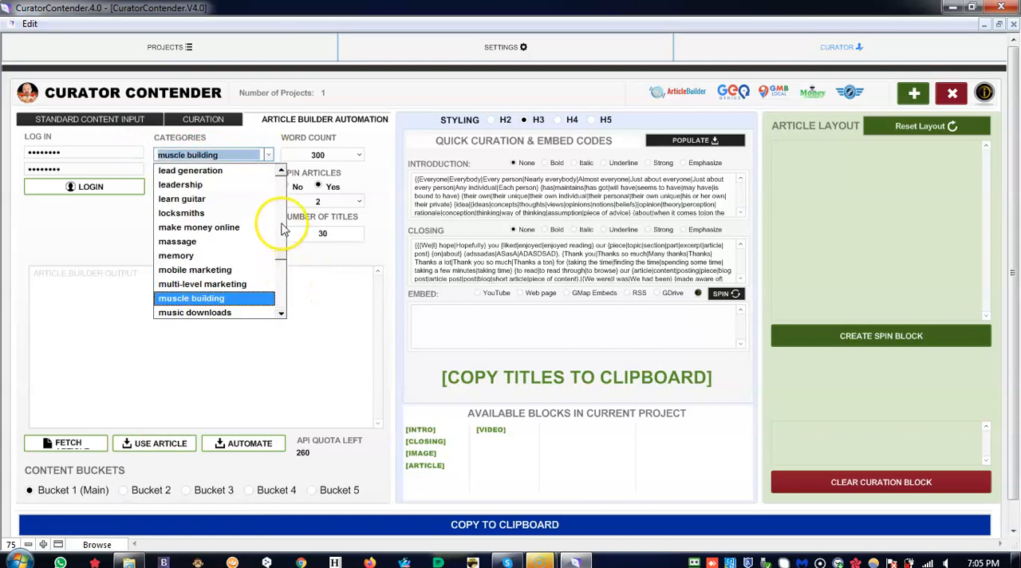
left_click_drag(278, 258, 281, 299)
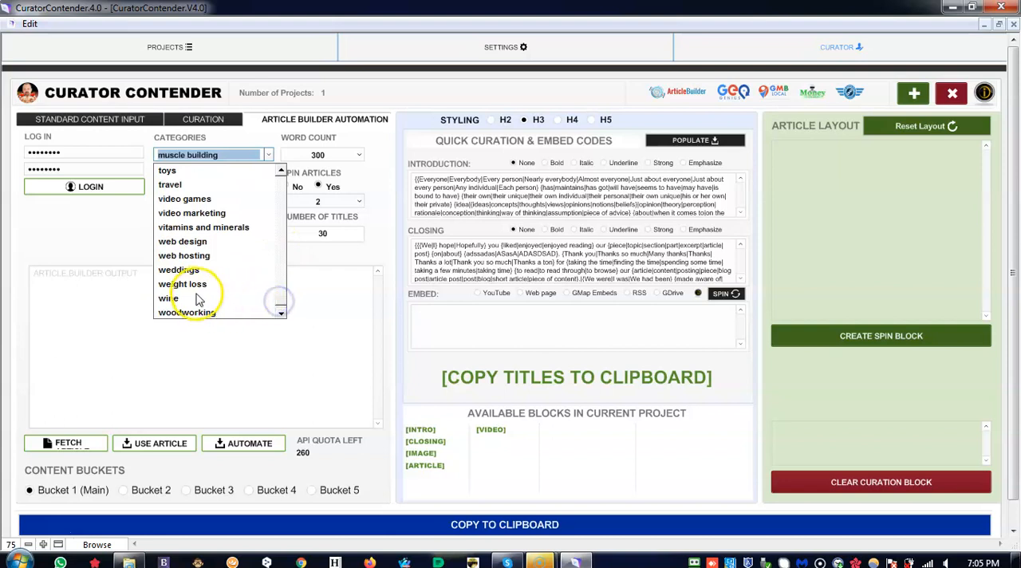
left_click(199, 285)
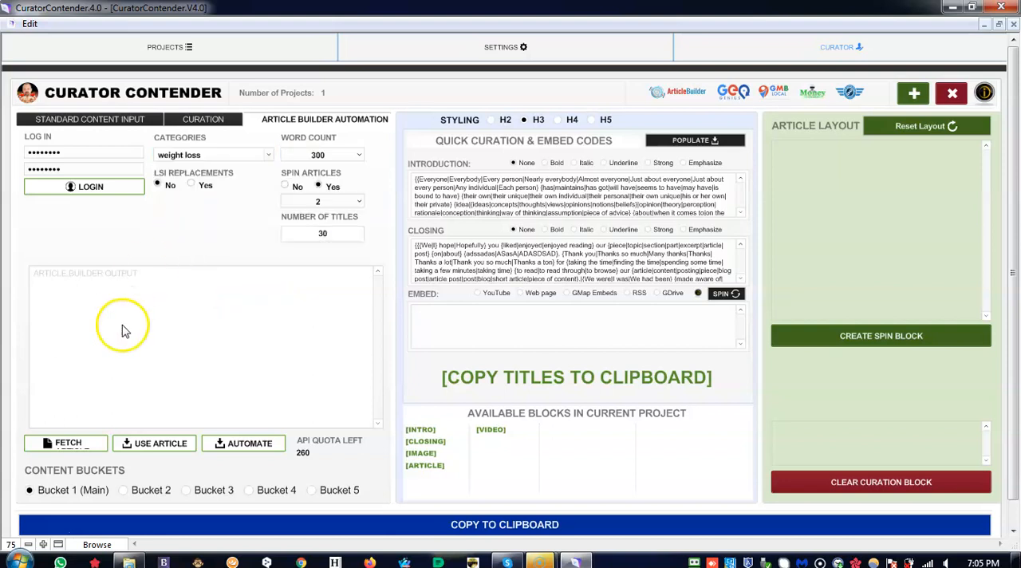
left_click(123, 490)
left_click(73, 447)
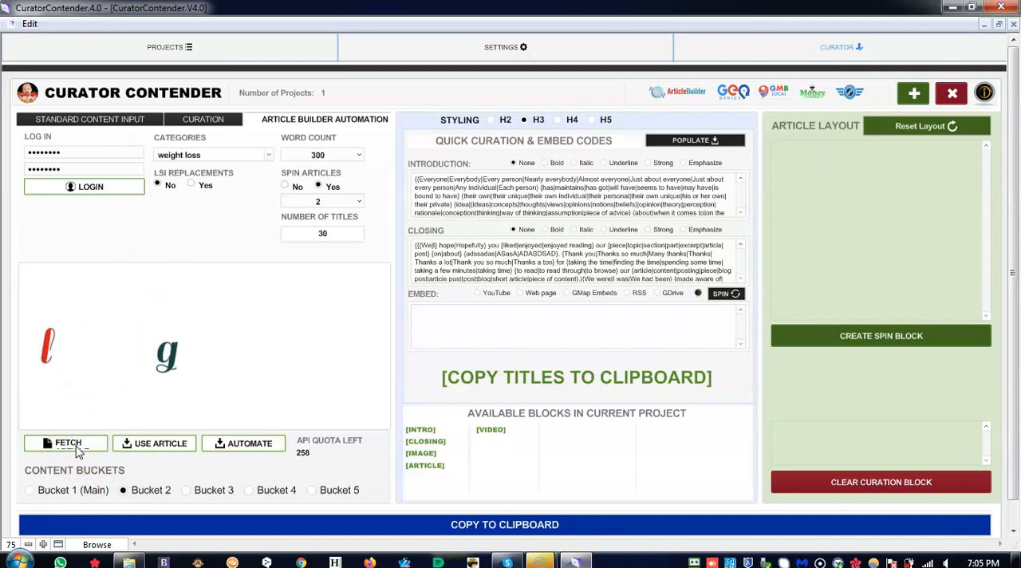
left_click(147, 449)
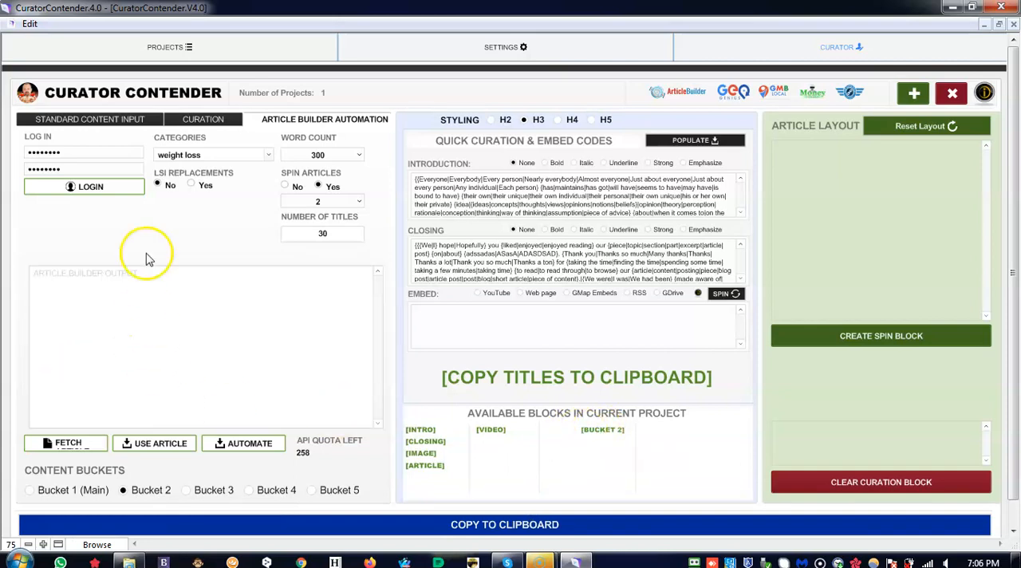
- Fetch a nutrition article from Article Builder and use it in Bucket 3
left_click(270, 155)
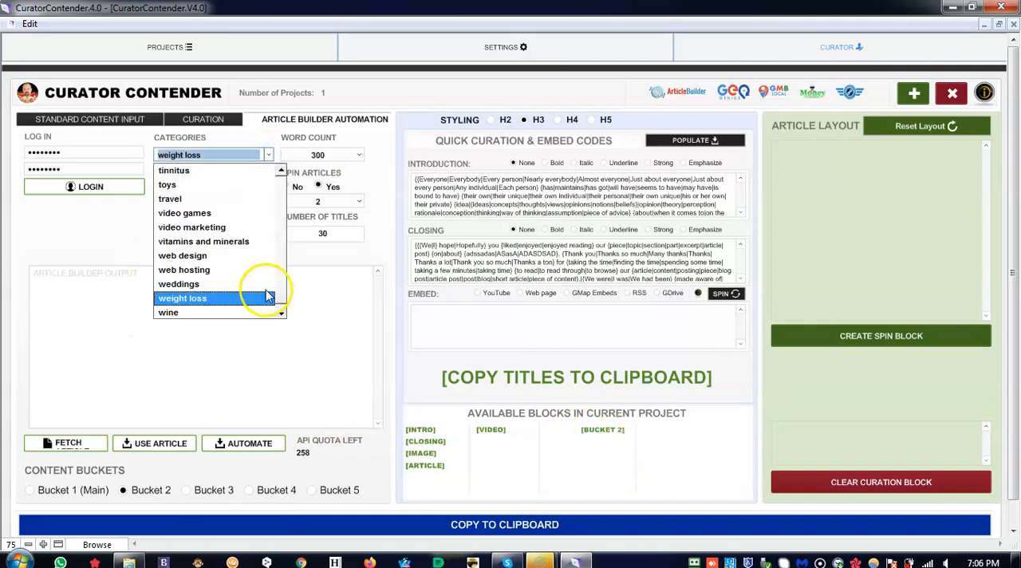
scroll(280, 291, "up", 4)
scroll(281, 292, "up", 8)
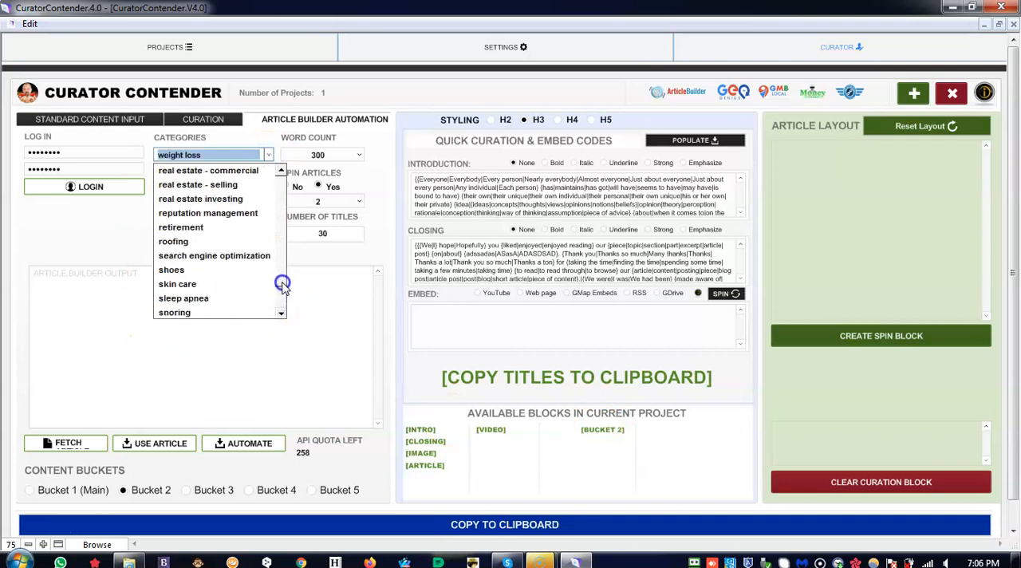
scroll(281, 266, "up", 1)
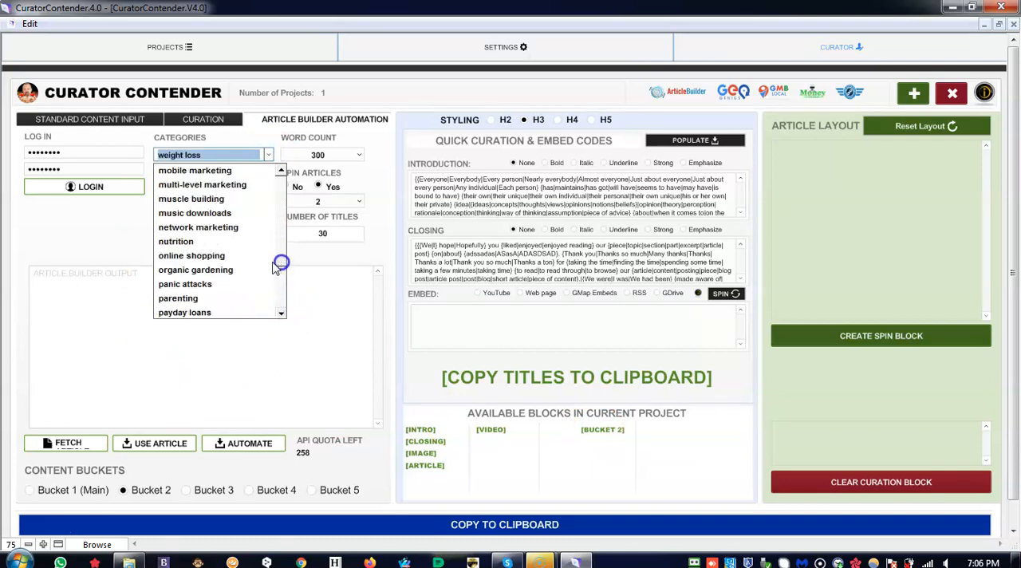
left_click(179, 242)
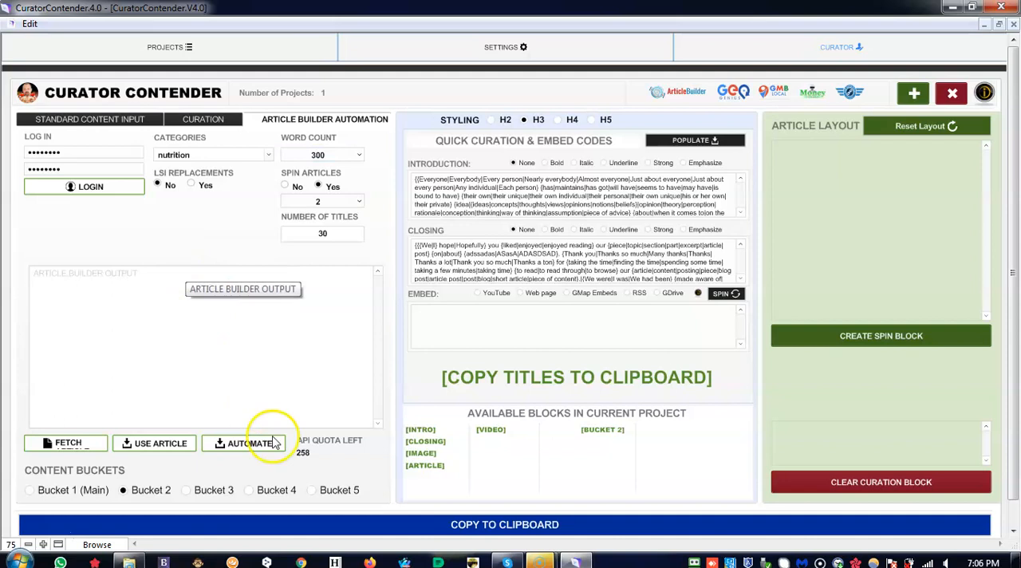
left_click(67, 446)
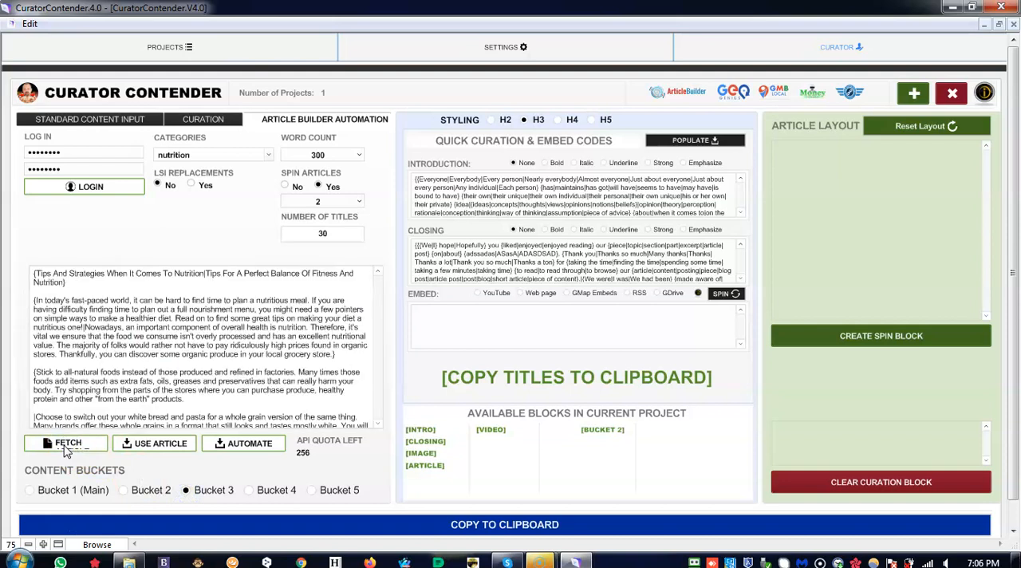
left_click(148, 444)
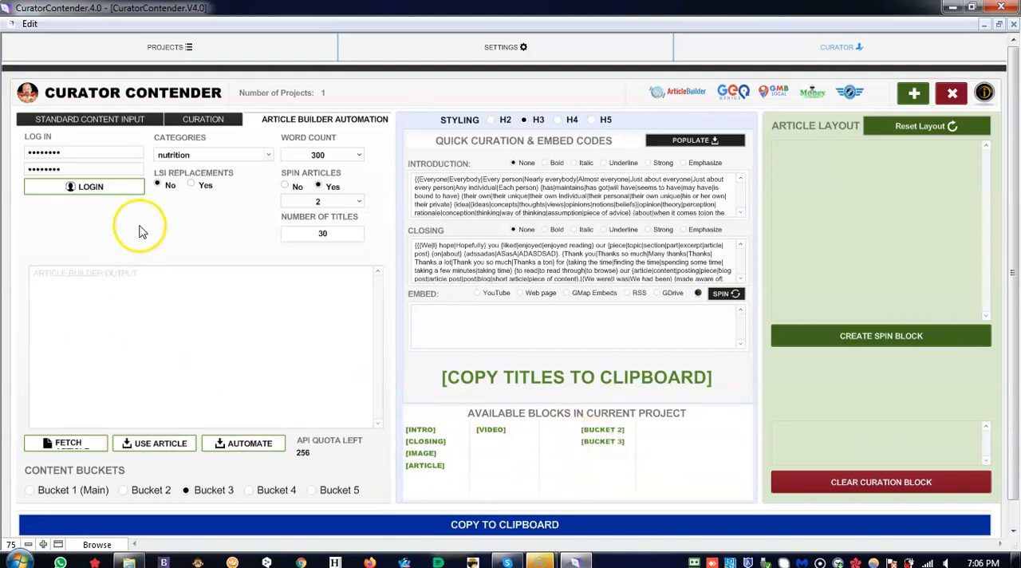
- Fetch another muscle building article from Article Builder and use it in Bucket 4
left_click(249, 491)
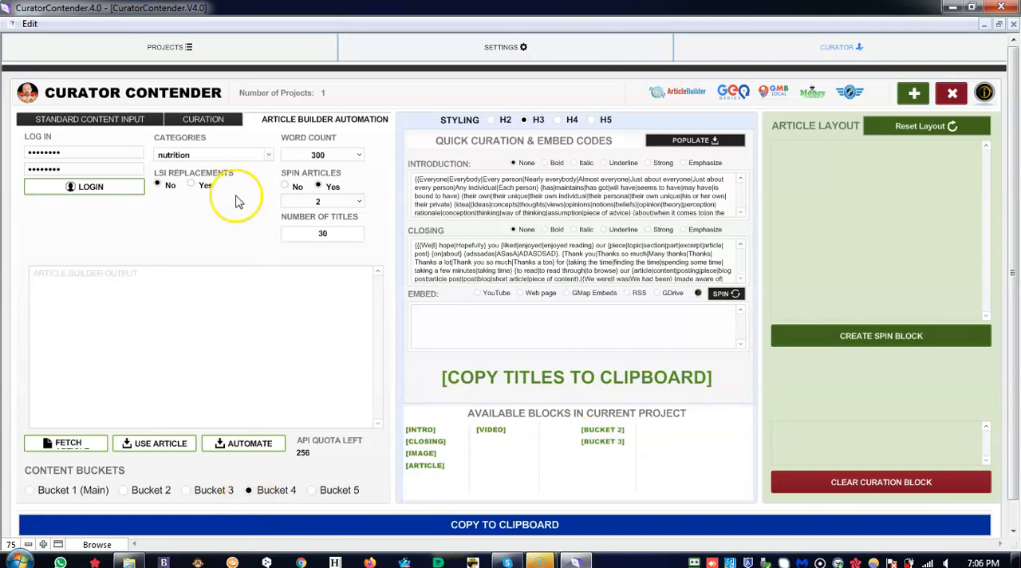
left_click(265, 157)
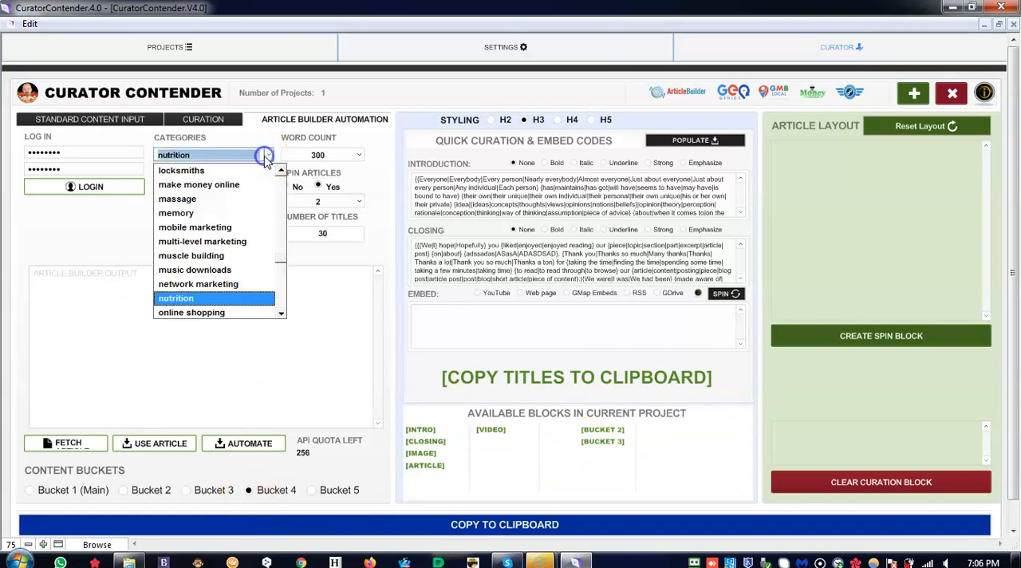
left_click(281, 275)
mouse_move(281, 276)
left_mouse_down()
mouse_move(278, 285)
mouse_move(282, 265)
left_mouse_up()
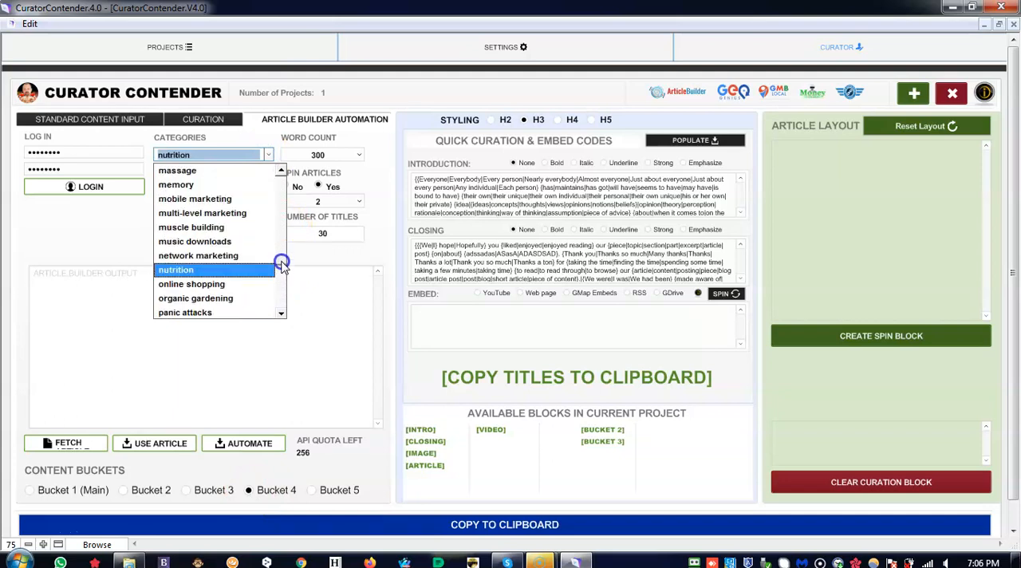
left_click(206, 228)
left_click(64, 443)
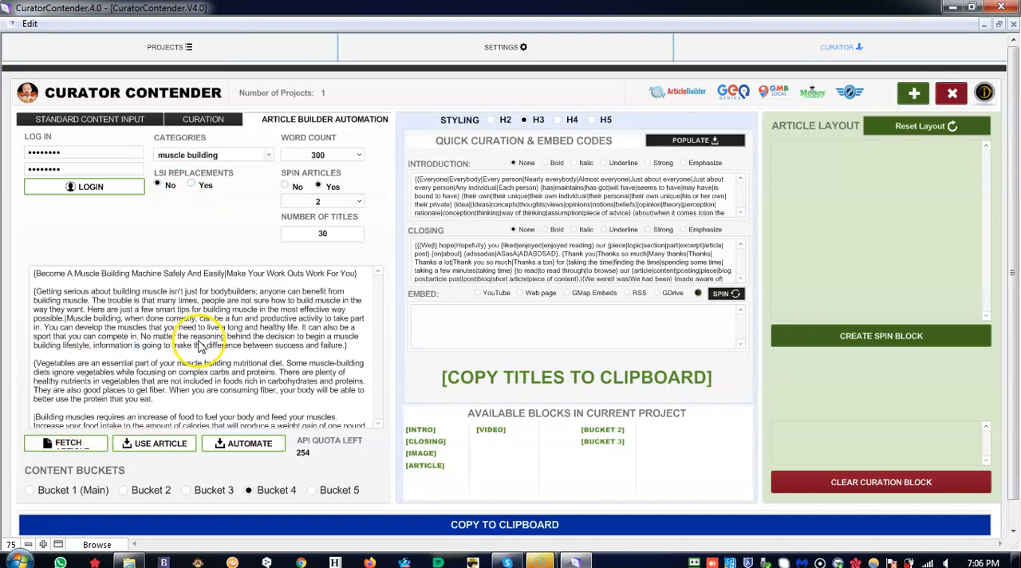
left_click(153, 444)
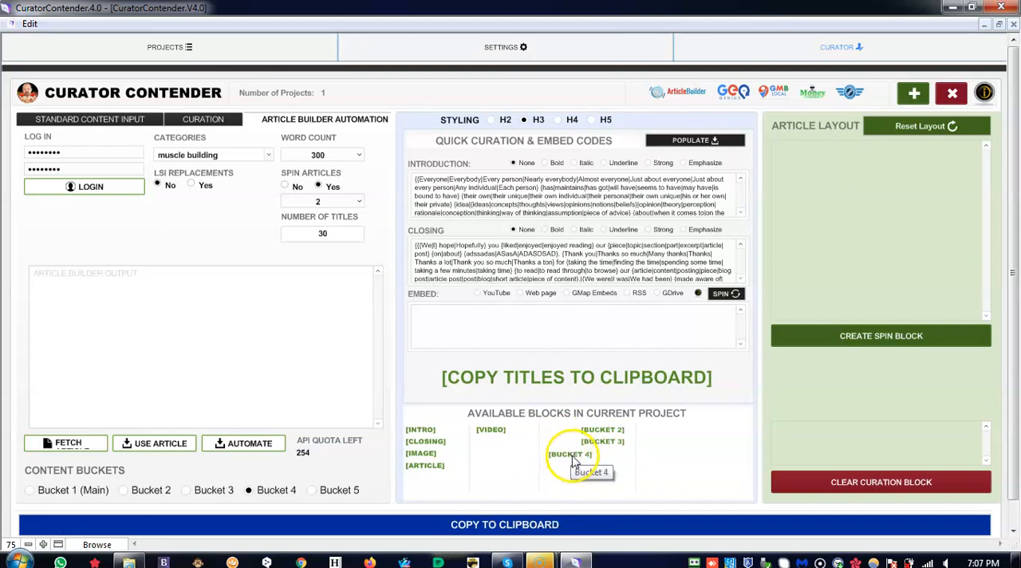
- Fetch a weight loss article from Article Builder and use it in Bucket 5
left_click(313, 491)
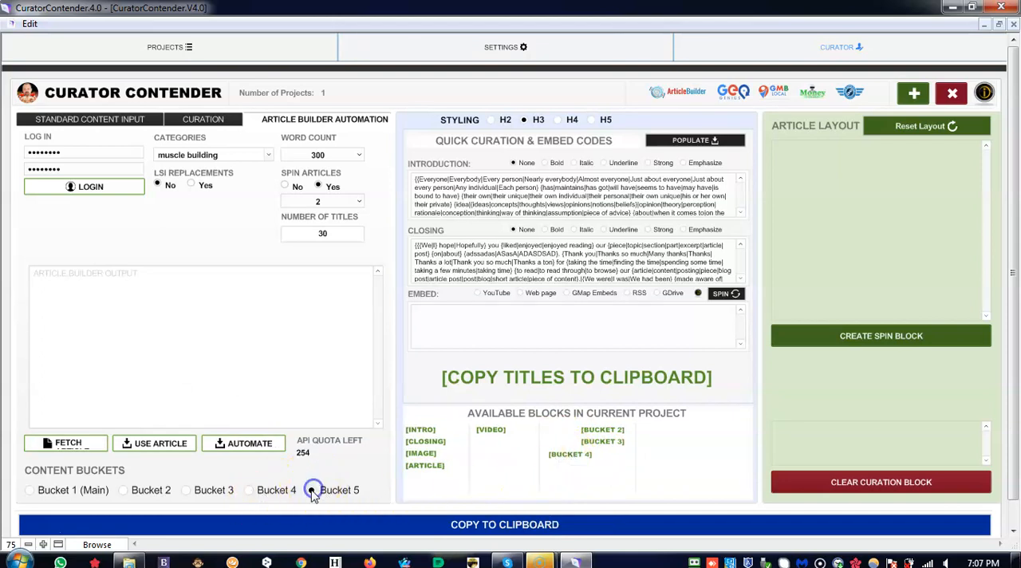
left_click(268, 154)
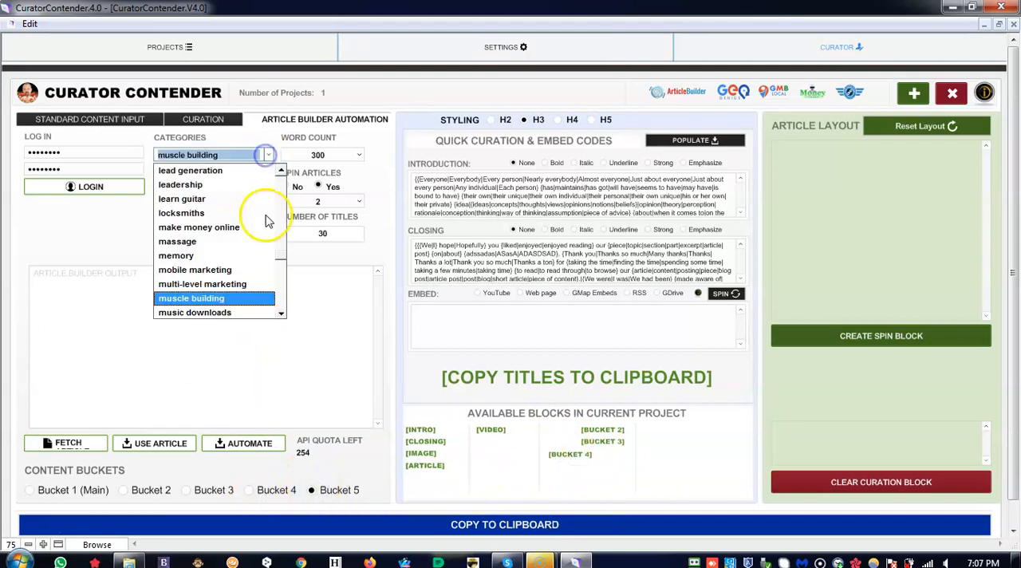
left_click_drag(281, 256, 283, 311)
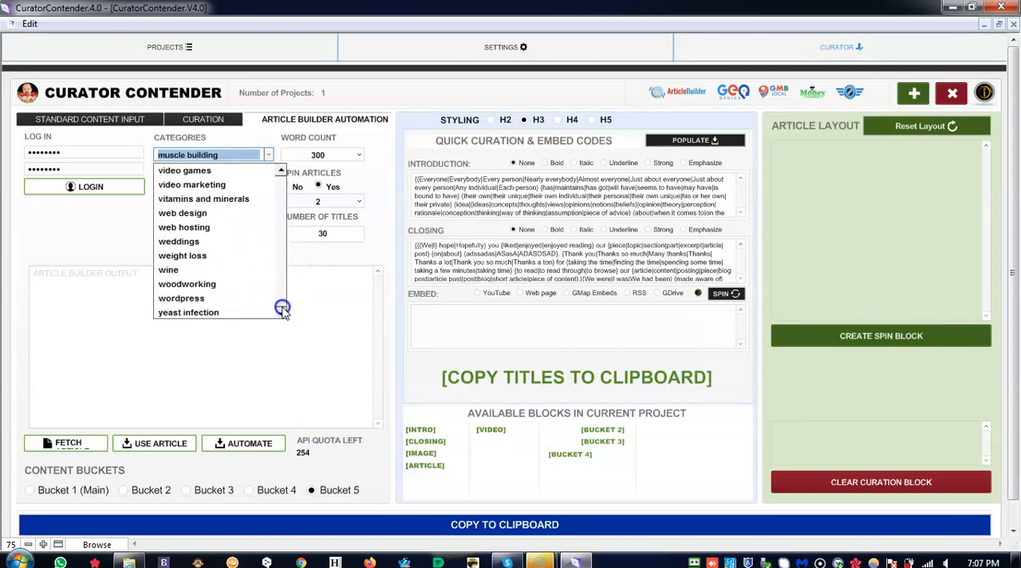
left_click(200, 256)
left_click(174, 233)
left_click(68, 446)
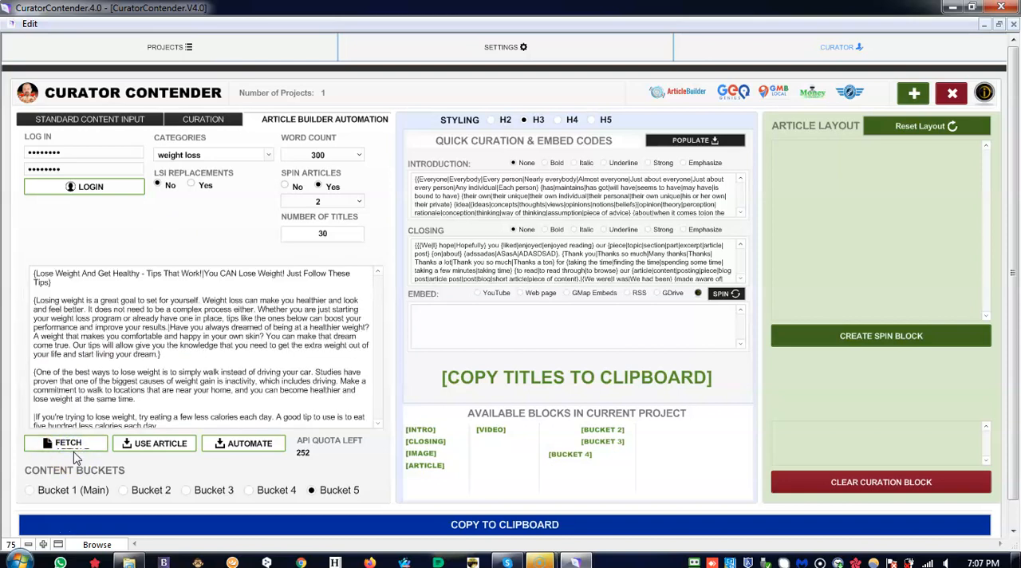
left_click(170, 445)
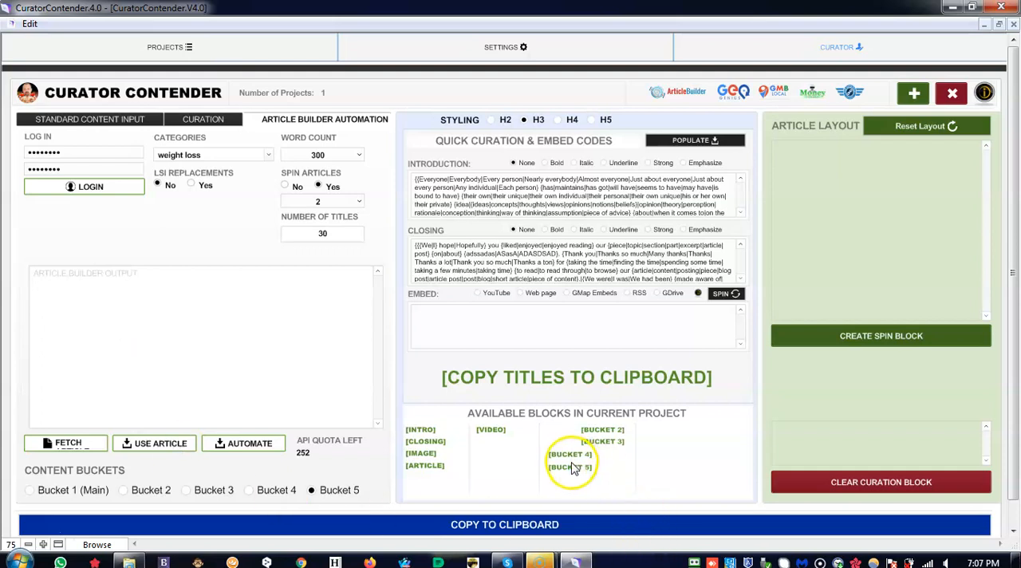
- Try an article layout of the main article followed by Buckets 2, 3, 4 and 5, and reset the layout
left_click(429, 467)
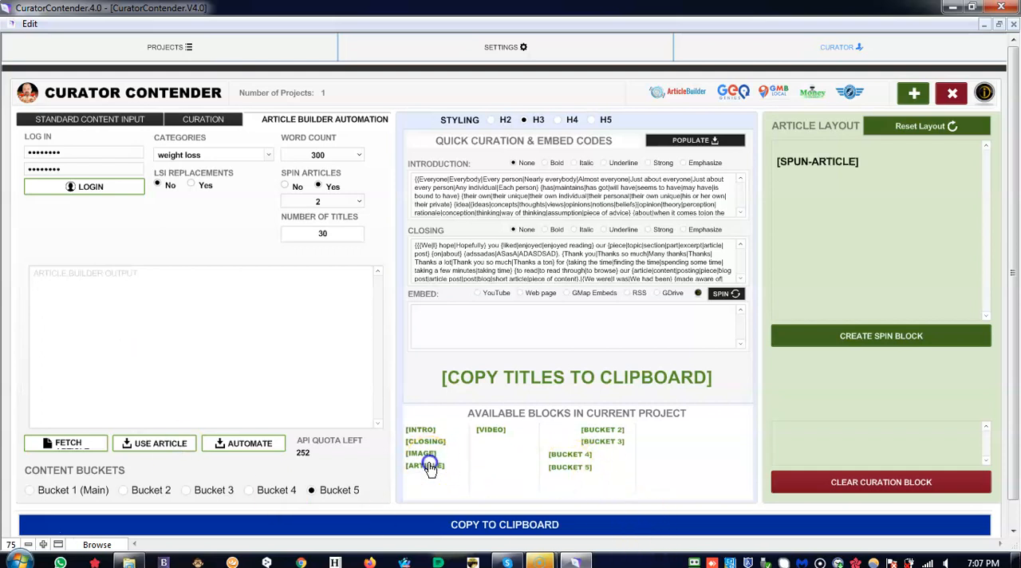
left_click(597, 430)
left_click(597, 442)
left_click(579, 455)
left_click(585, 469)
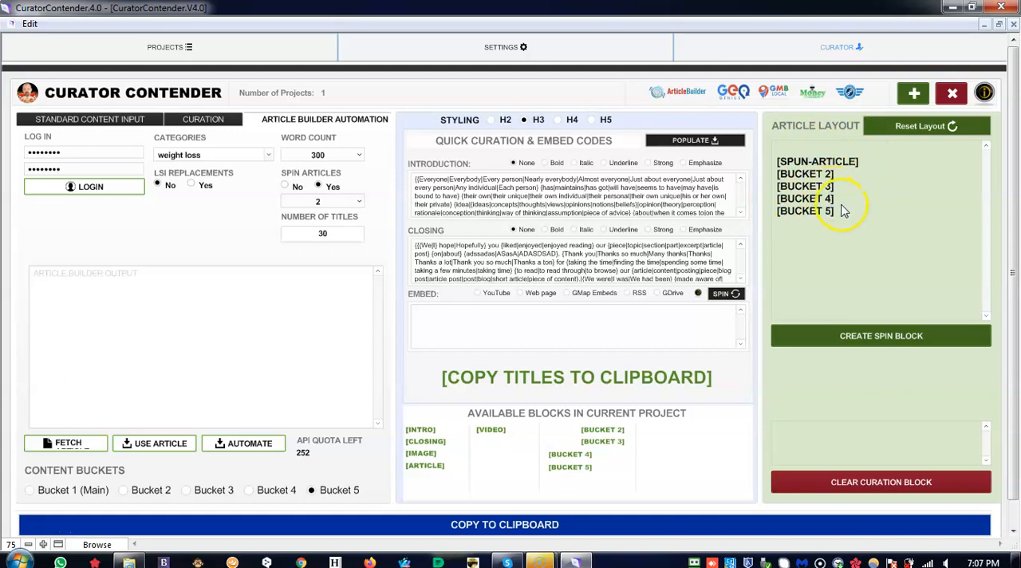
left_click(920, 128)
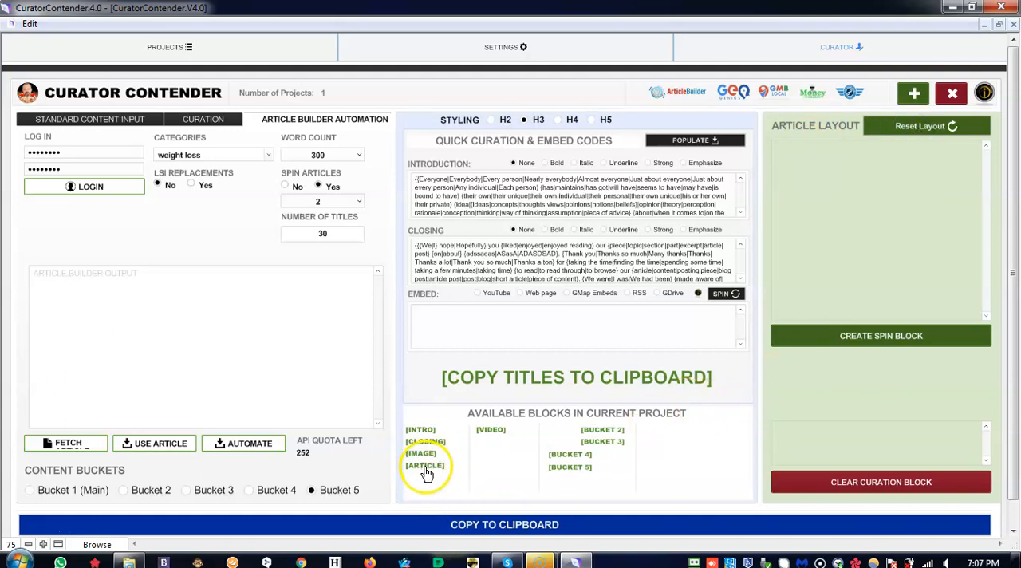
- Try an article layout of the main article followed by Bucket 4, and clear it again
left_click(425, 467)
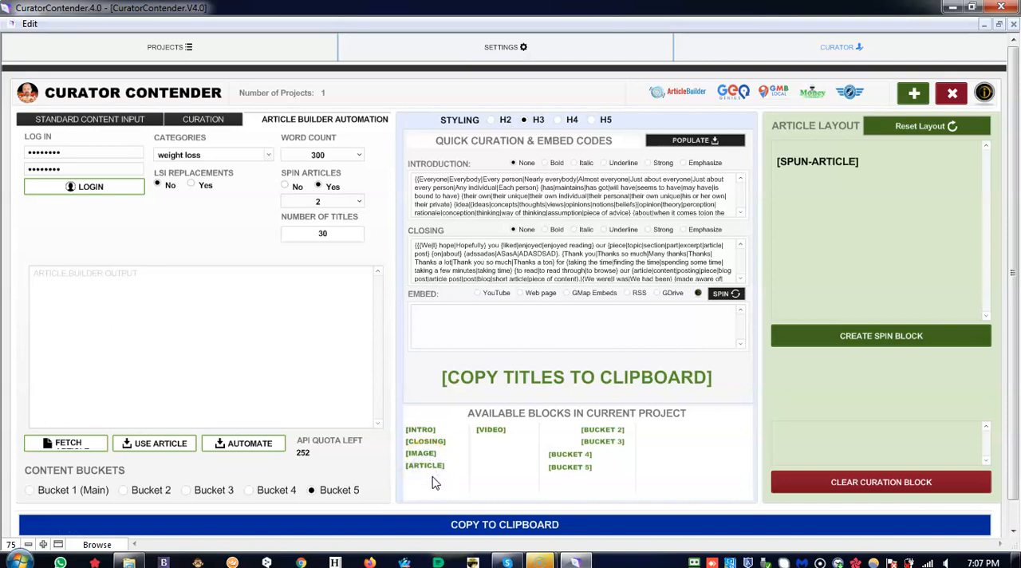
left_click(568, 454)
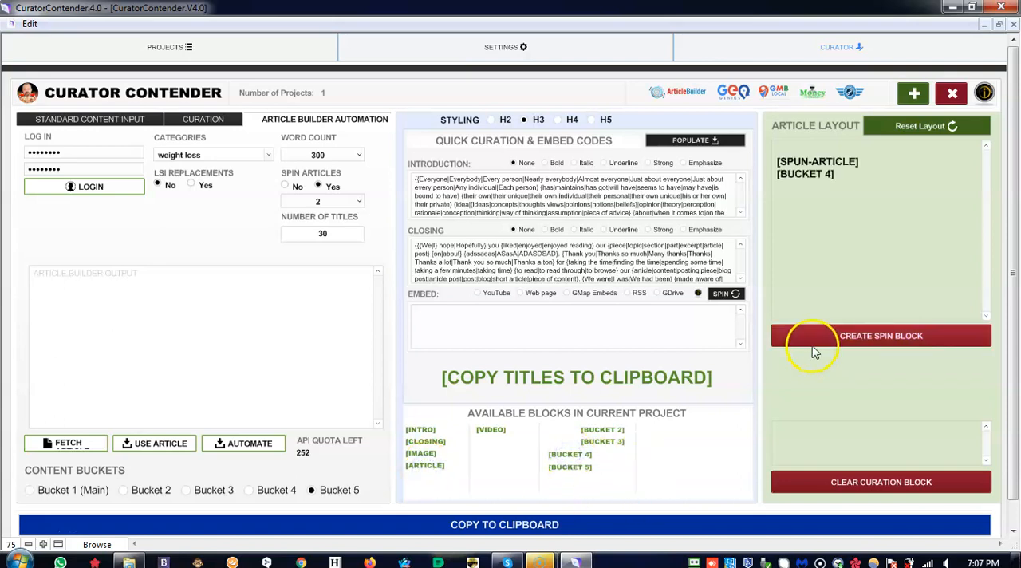
left_click(904, 130)
- Lay out an image, the main article, another image and Bucket 3, and create a spin block from this layout
left_click(422, 454)
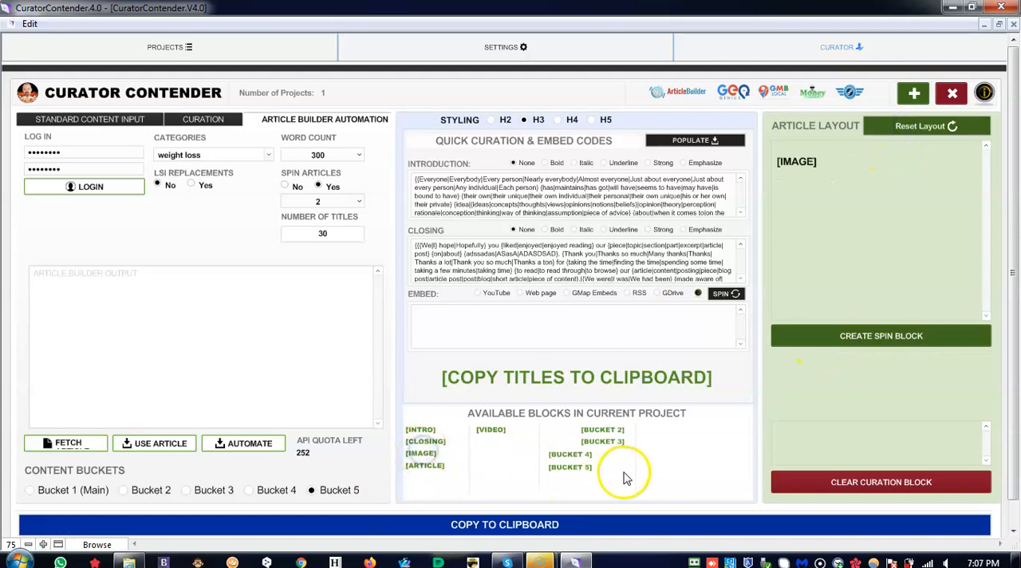
left_click(424, 467)
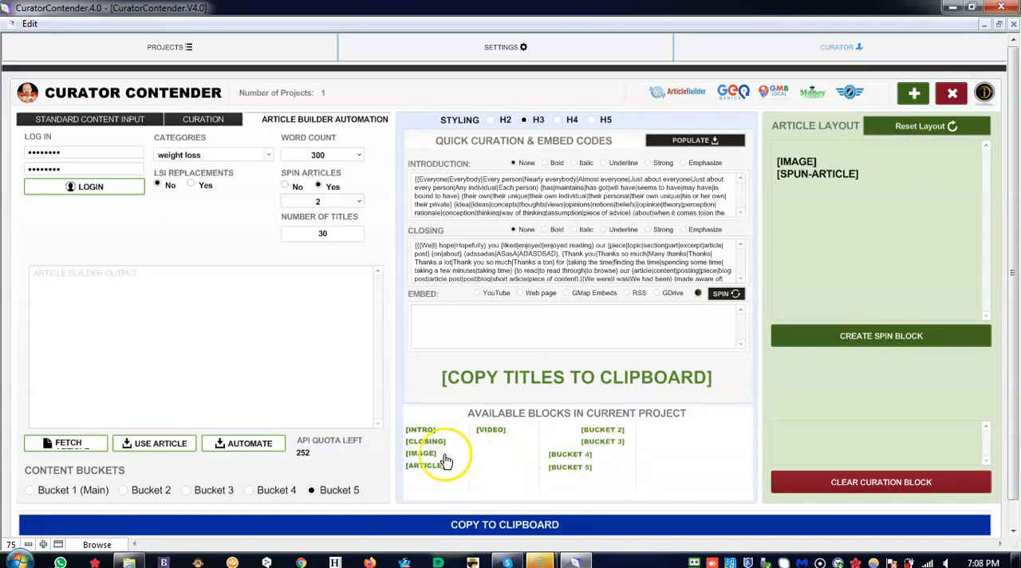
left_click(433, 454)
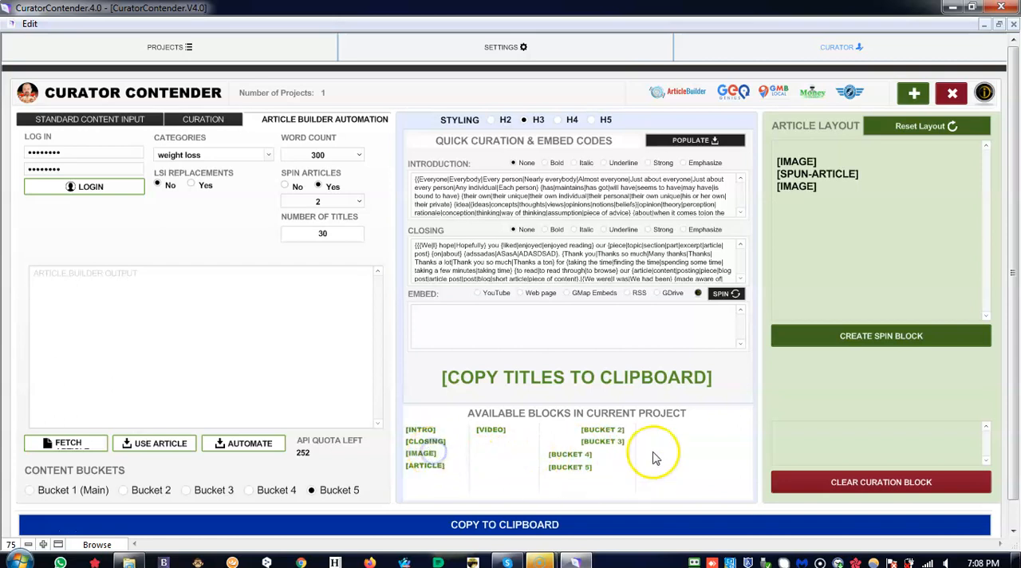
left_click(603, 441)
left_click(839, 335)
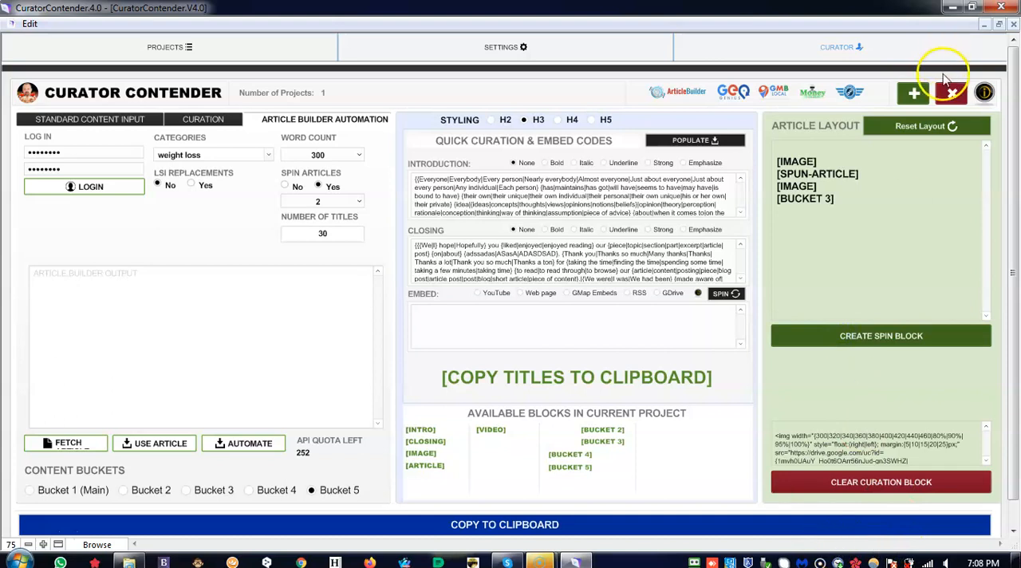
- Reset the article layout, arrange image, Bucket 4, image and Bucket 5, and create a second spin block from it
left_click(931, 127)
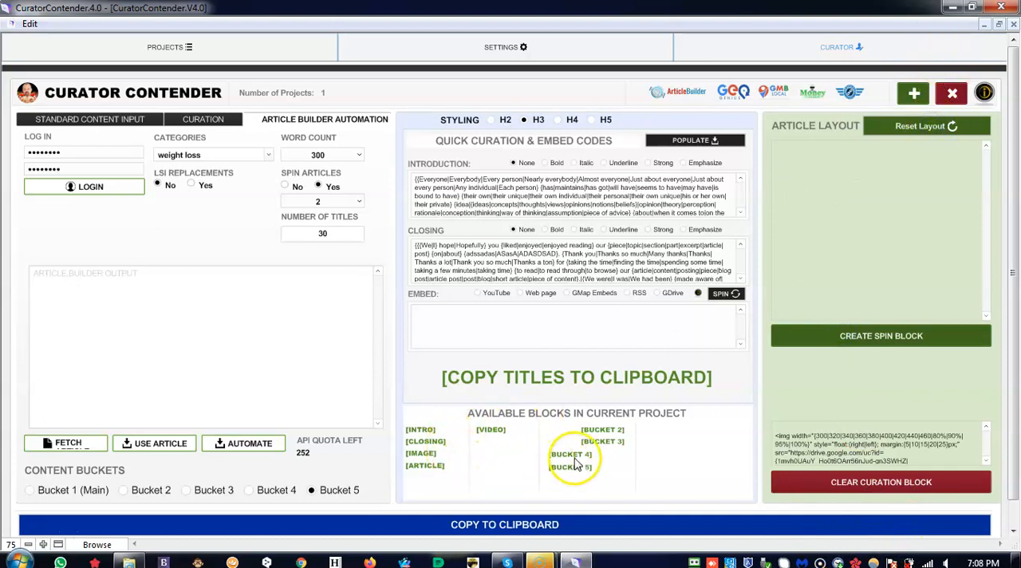
left_click(420, 454)
left_click(563, 454)
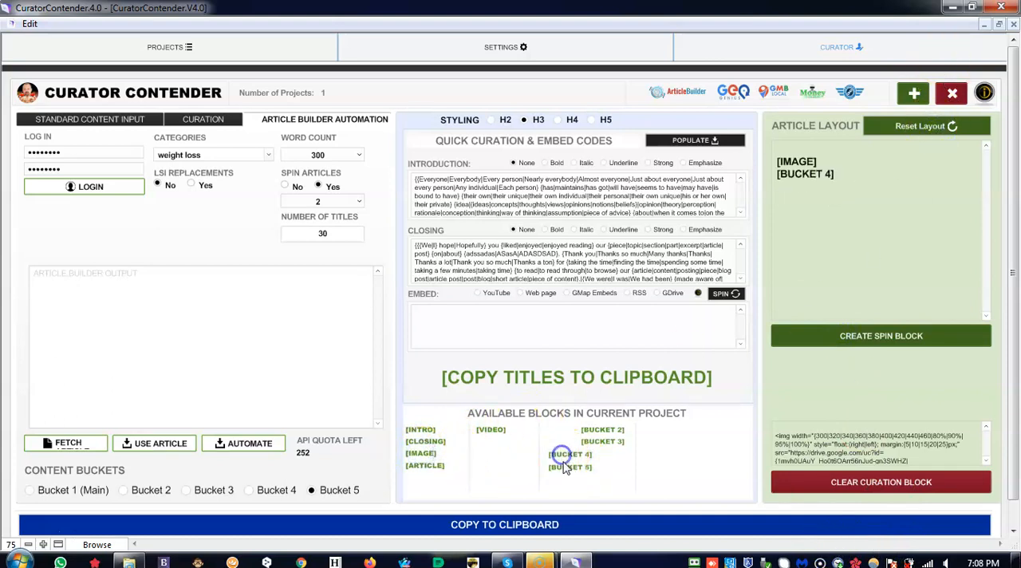
left_click(422, 454)
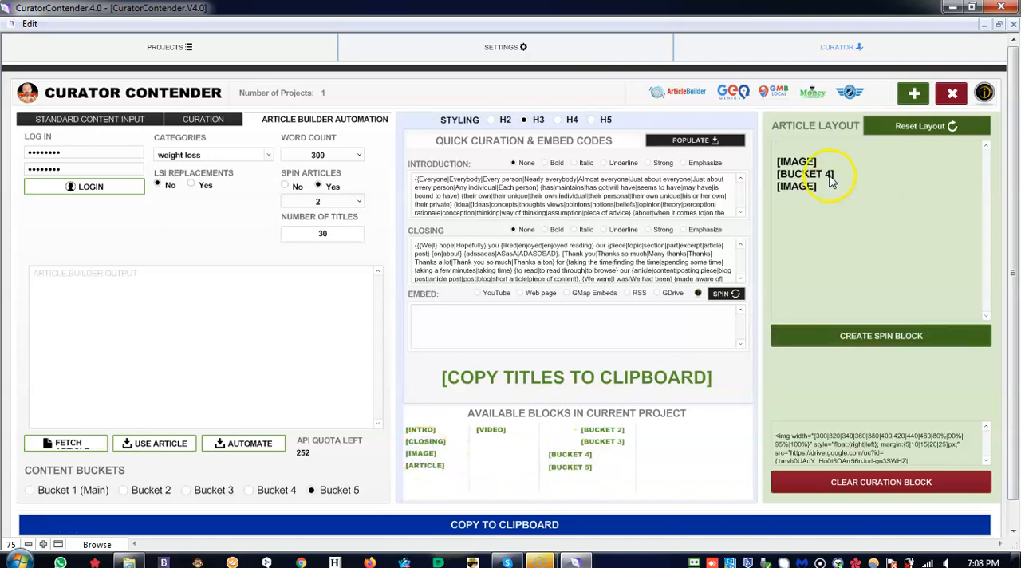
left_click(570, 467)
left_click(884, 347)
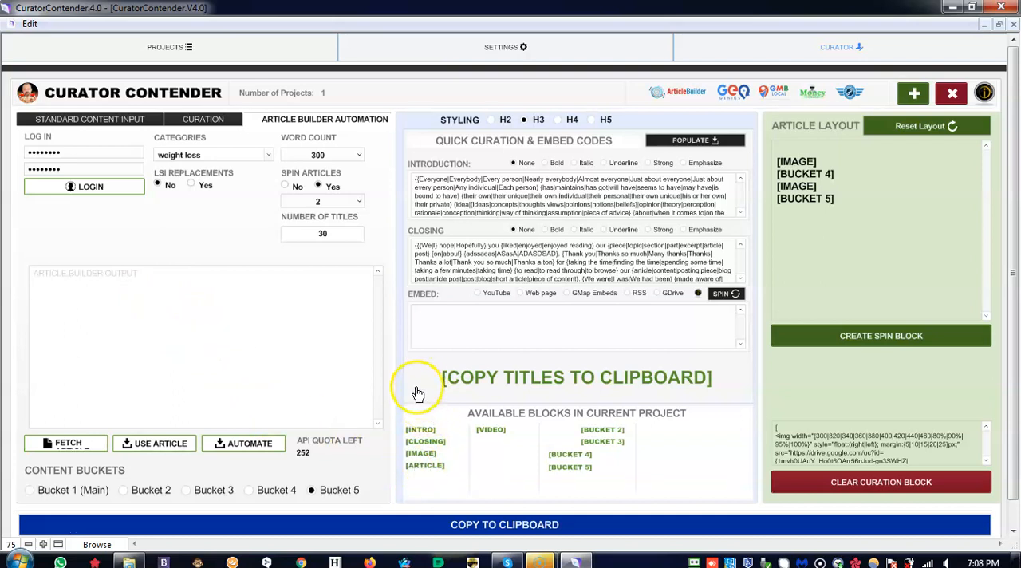
left_click(174, 327)
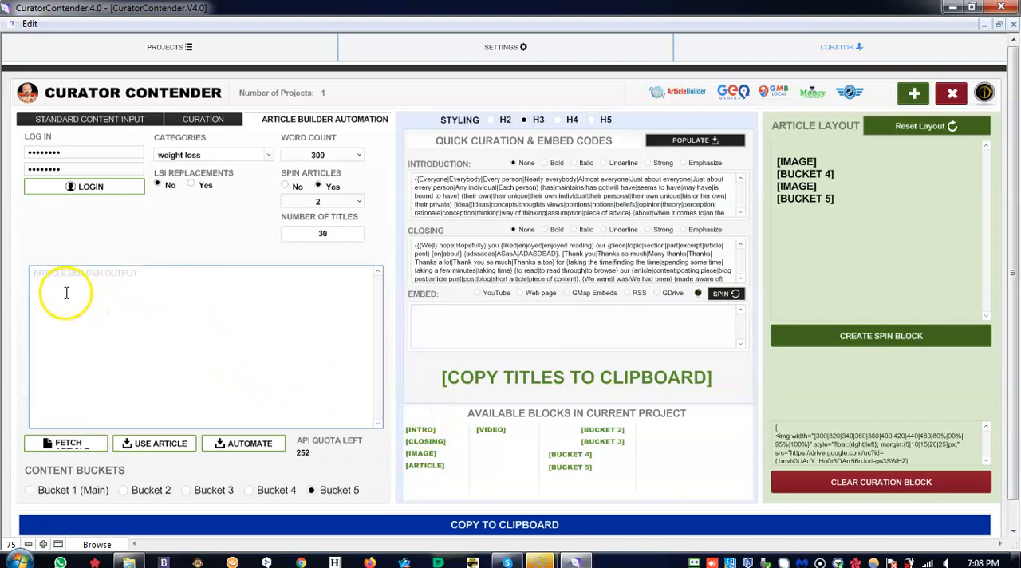